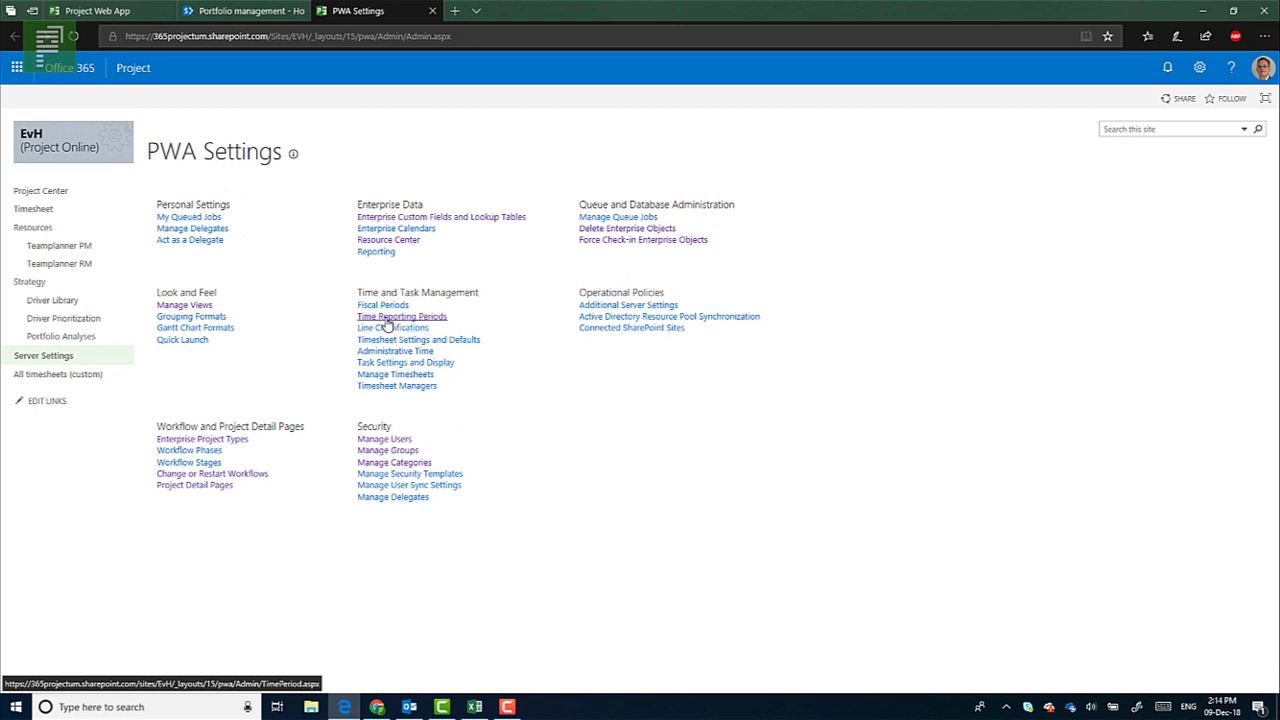
- Open Time Reporting Periods and enter '2019 wk' as the bulk naming prefix
click(420, 317)
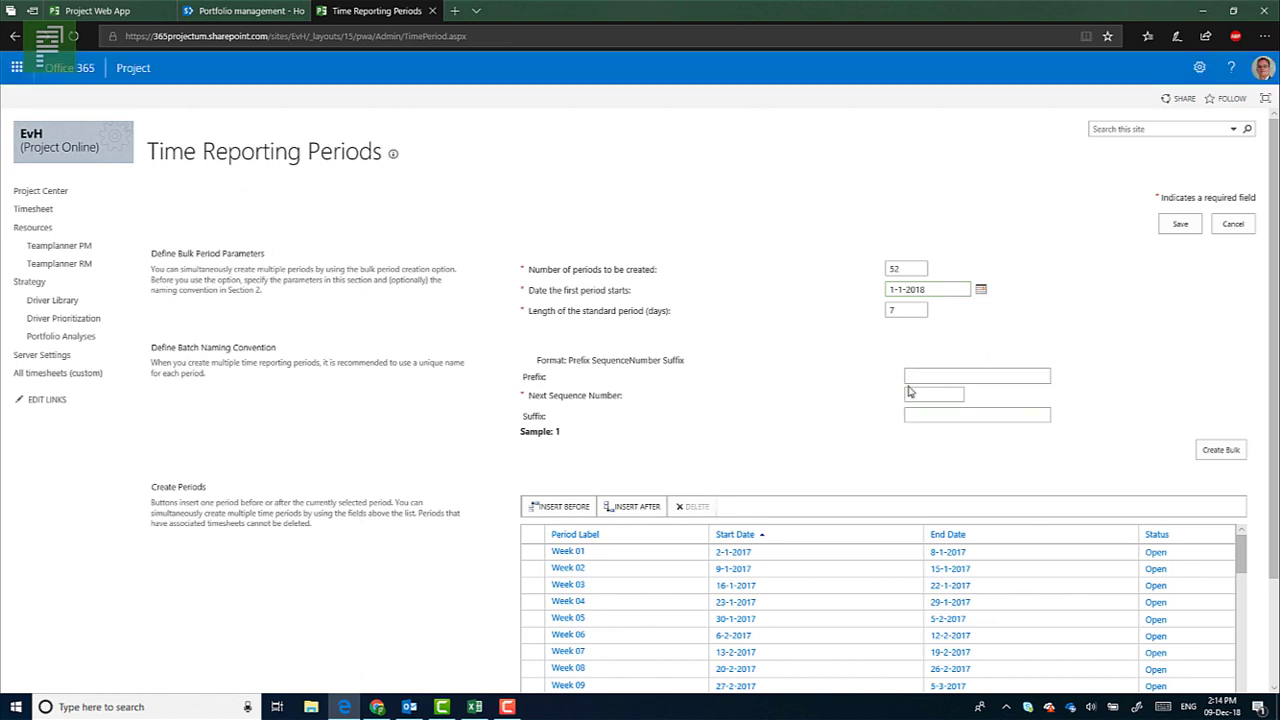
click(935, 372)
text(2019 wk)
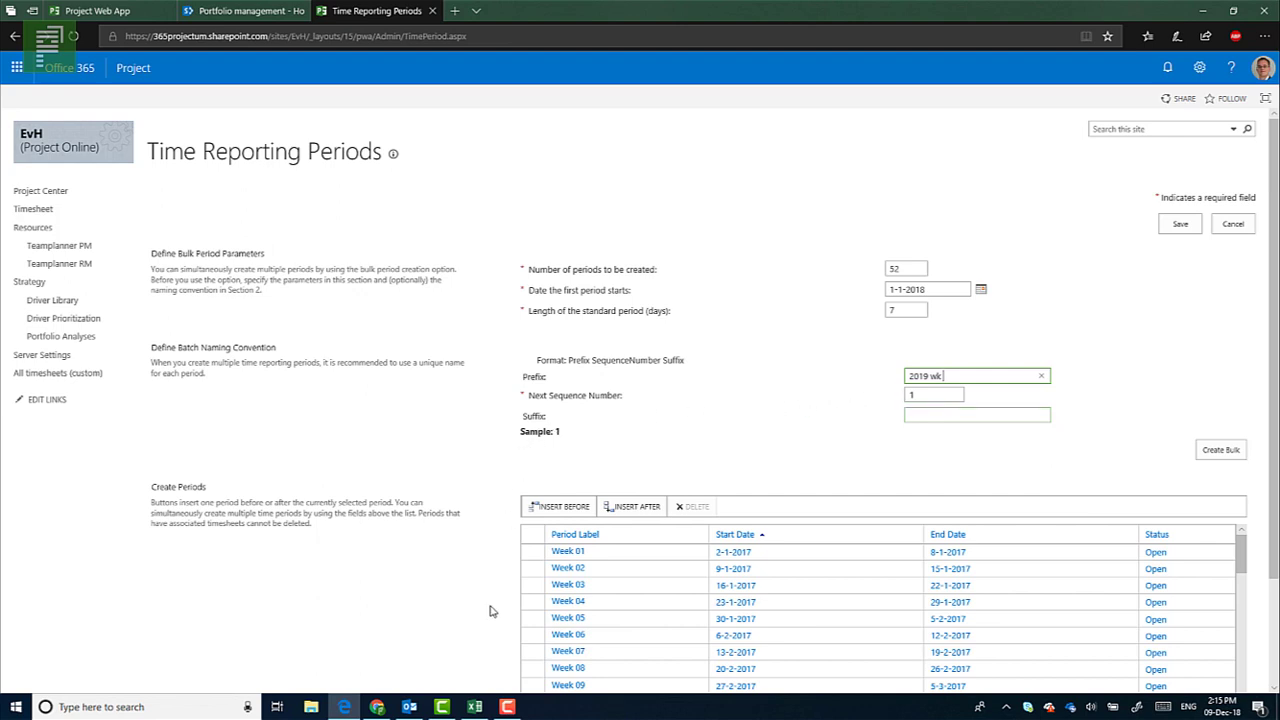
click(476, 708)
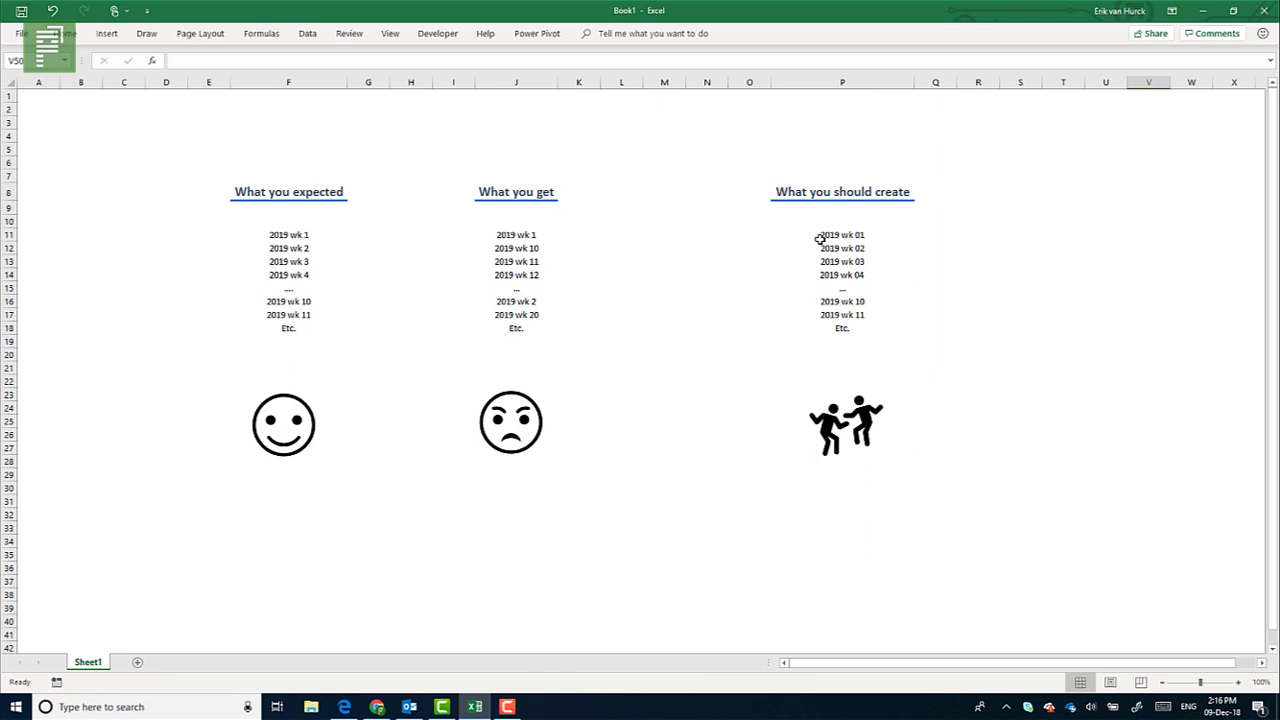
- Replace the period count 52 with 9, start on 31-12-2018, and extend the prefix to '2019 wk 0'
key(alt+Tab)
click(903, 267)
drag(903, 267, 882, 269)
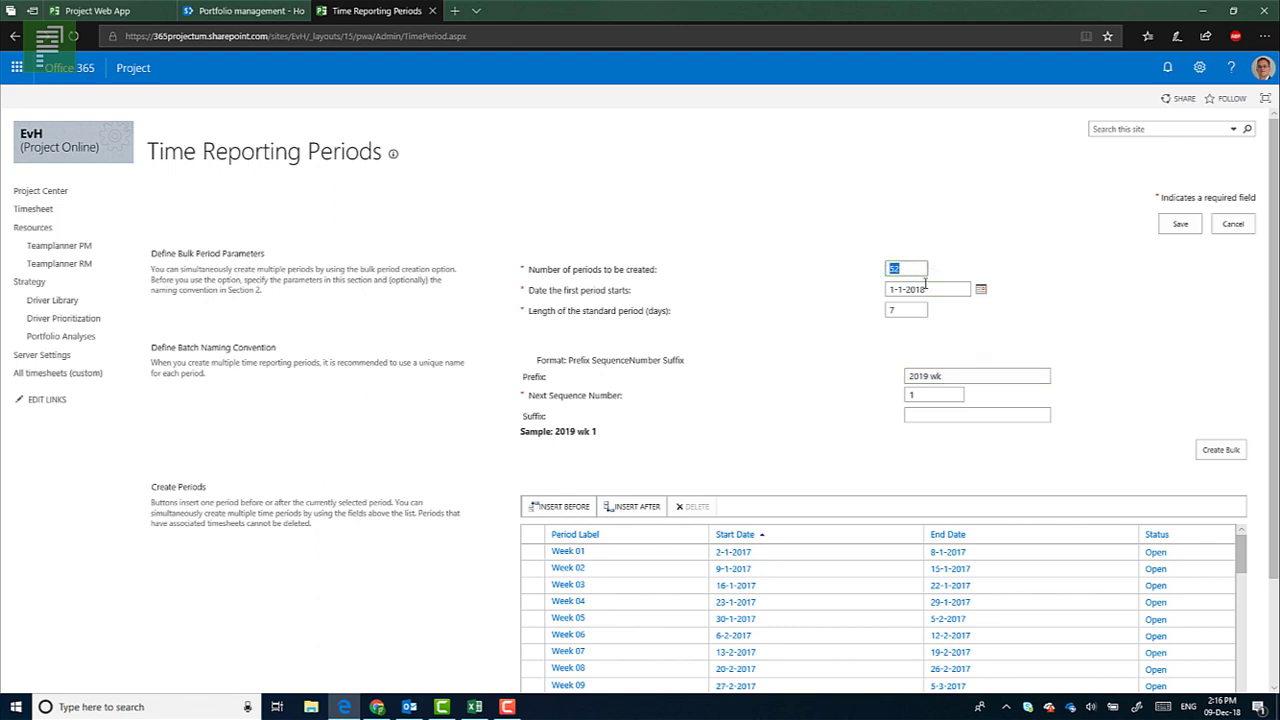
text(9)
click(982, 292)
click(880, 338)
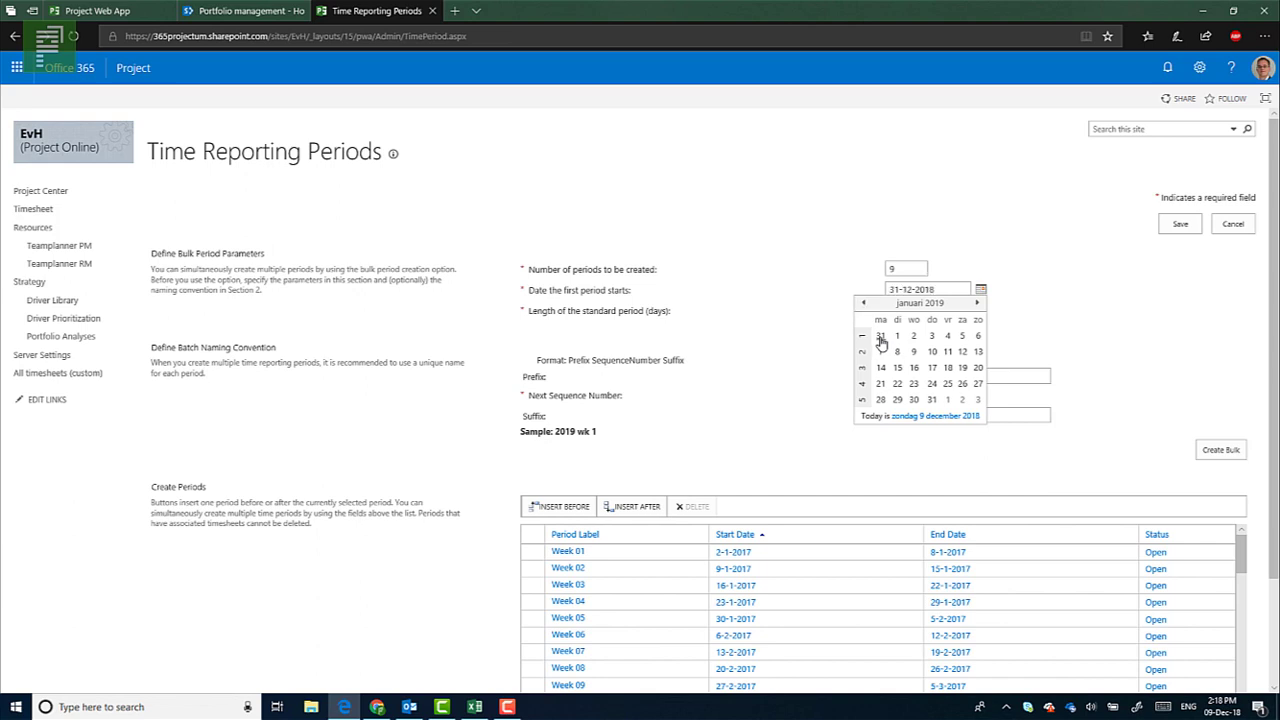
click(982, 290)
click(953, 374)
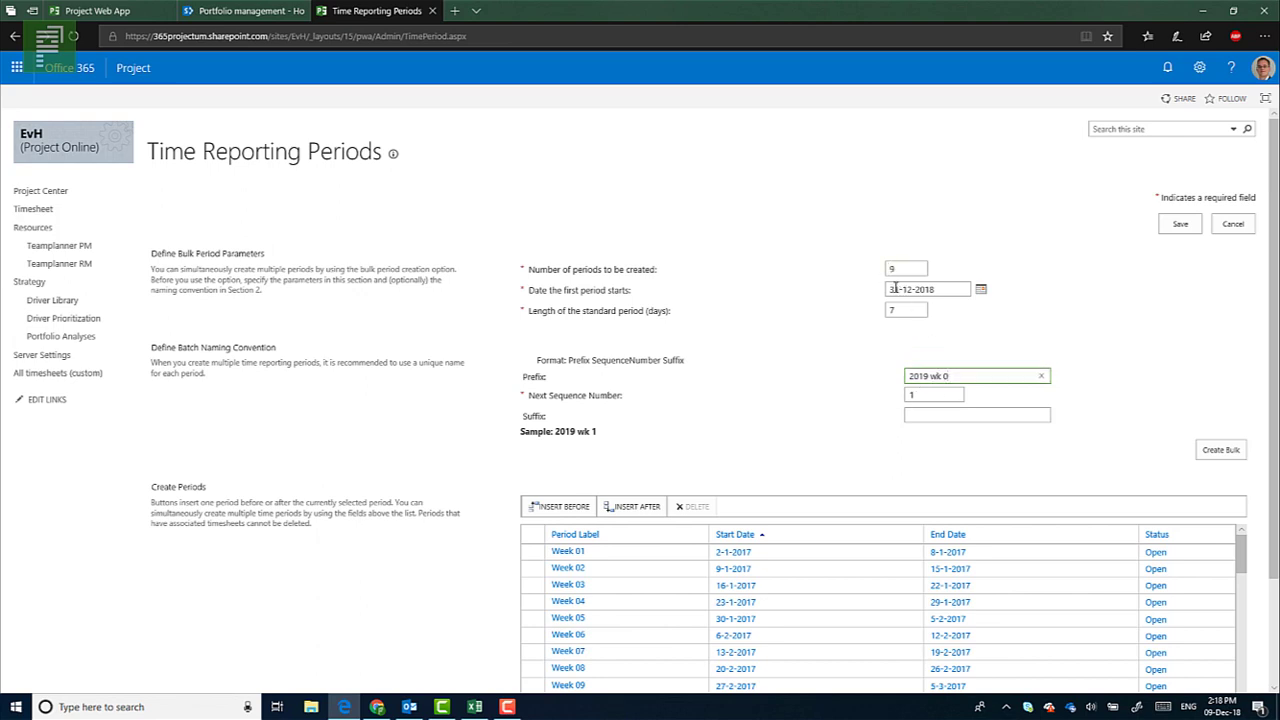
key(Tab)
key(Tab)
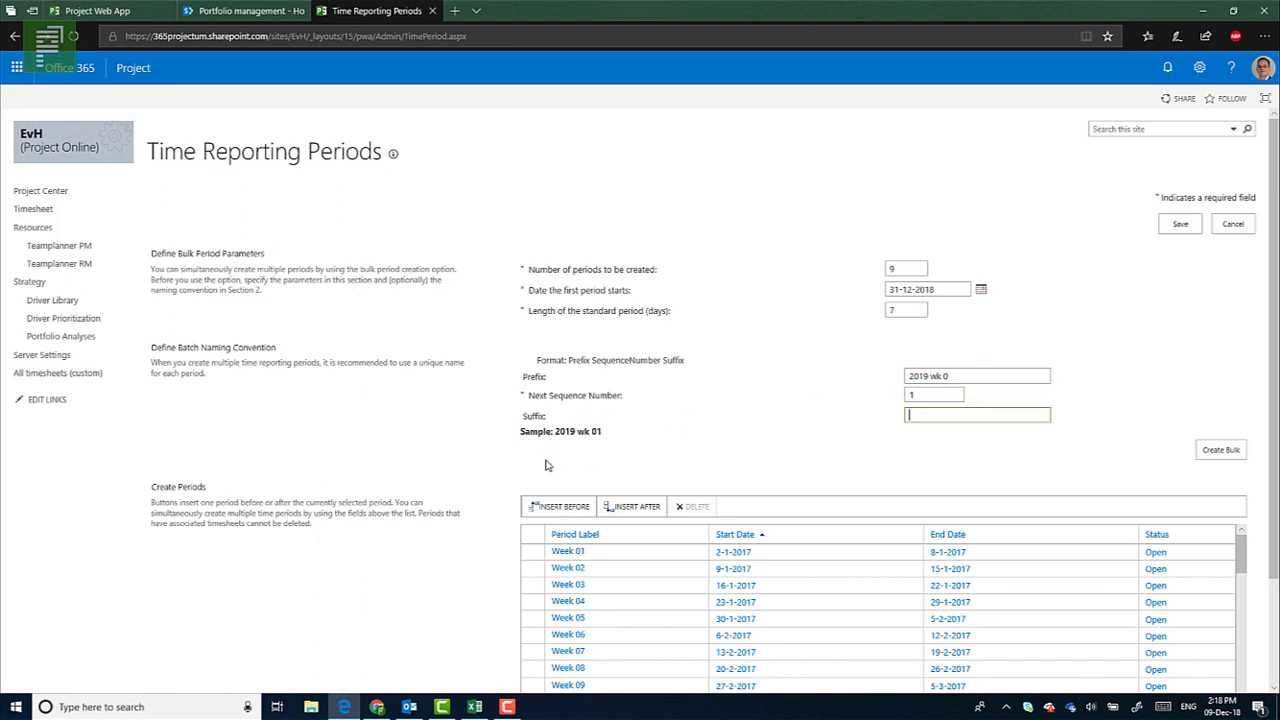
- Create periods 2019 wk 01 through 09 and review them in the list
click(1219, 452)
scroll(1099, 431, down, 2)
drag(1243, 425, 1240, 562)
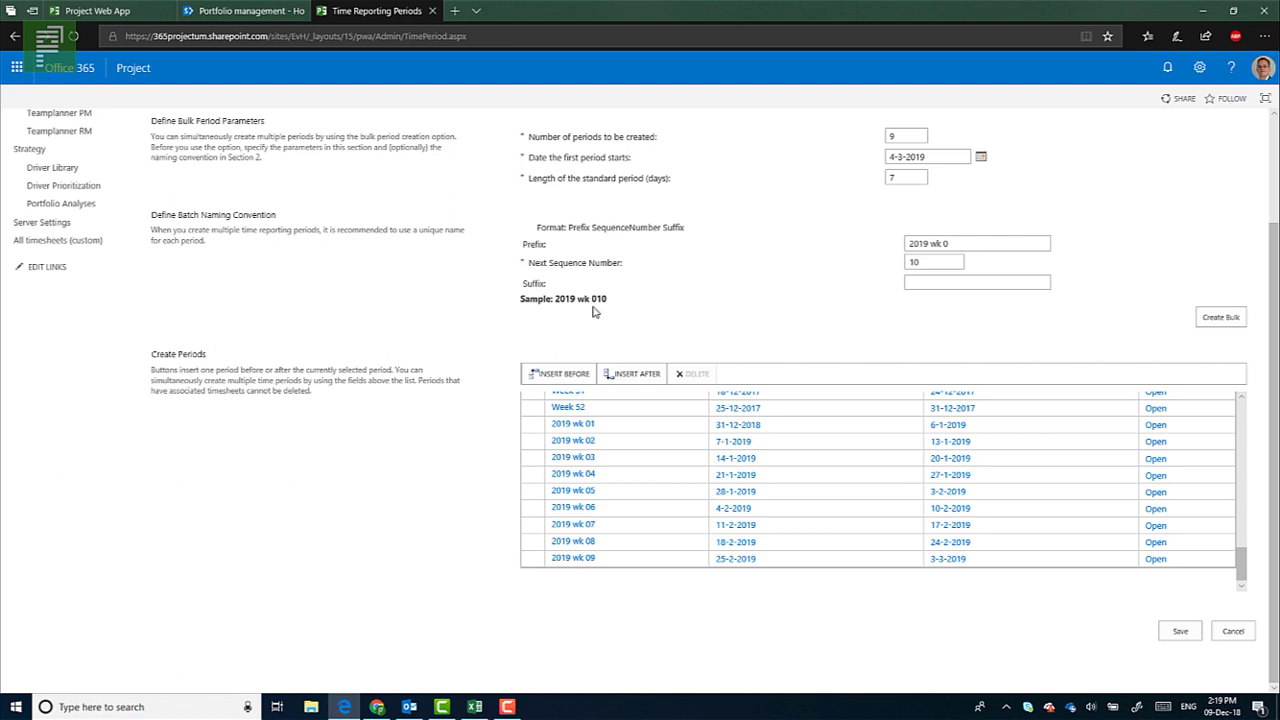
- Remove the trailing 0 from the prefix so the sample reads '2019 wk 10', and select the period count for 43
click(954, 244)
click(948, 282)
scroll(1177, 337, up, 3)
double_click(891, 270)
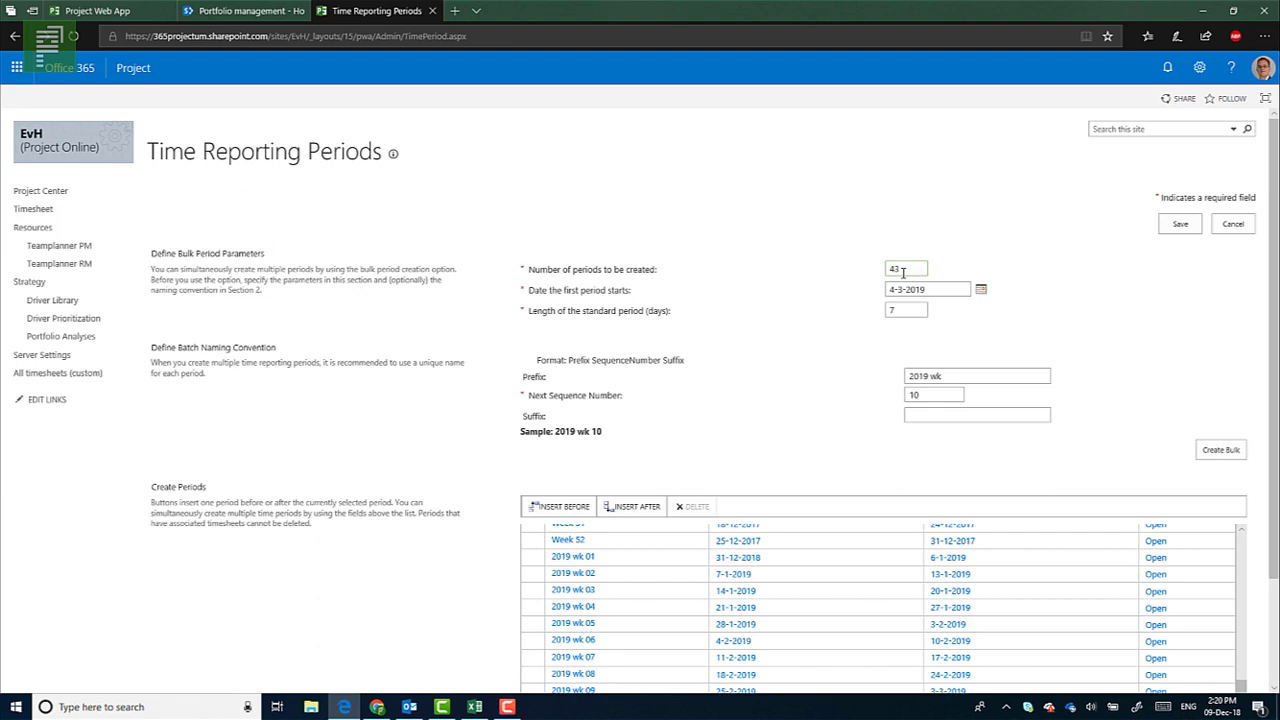
- Create 2019 wk 10–52 through 29-12-2019, verify the wk 52 row, then set the period count to 1
click(1218, 452)
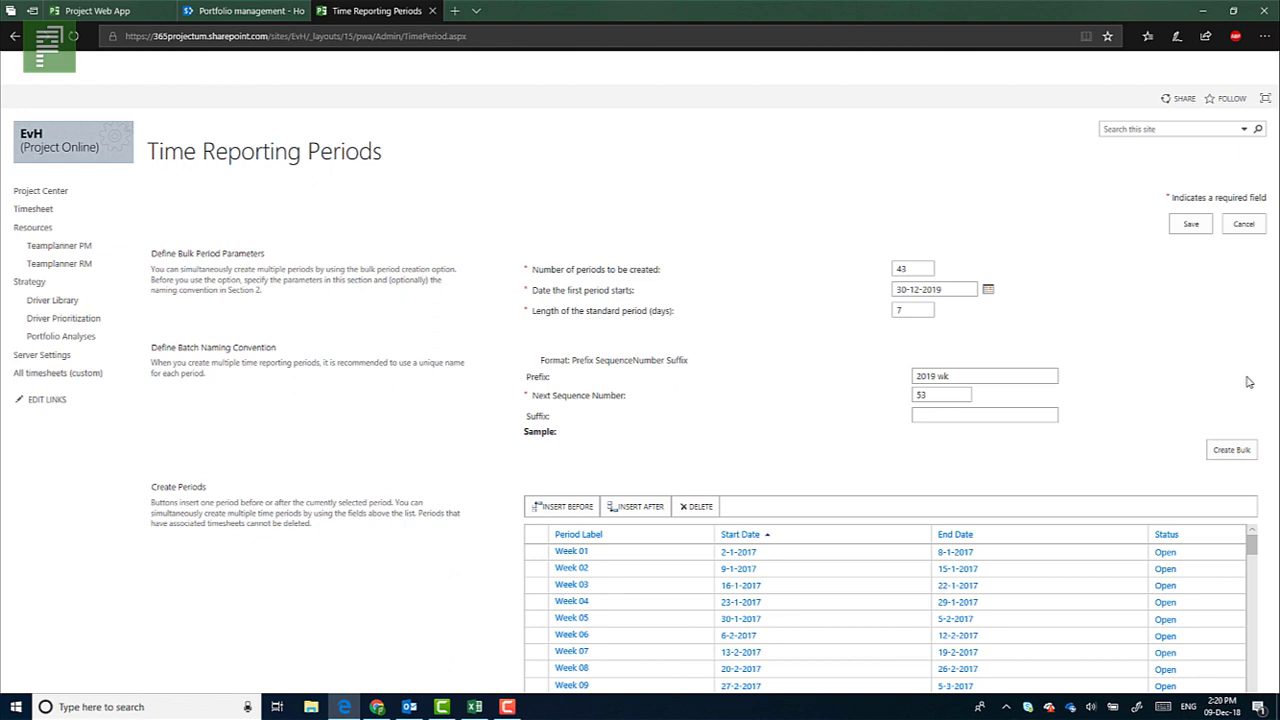
scroll(1002, 572, down, 15)
scroll(1017, 578, down, 12)
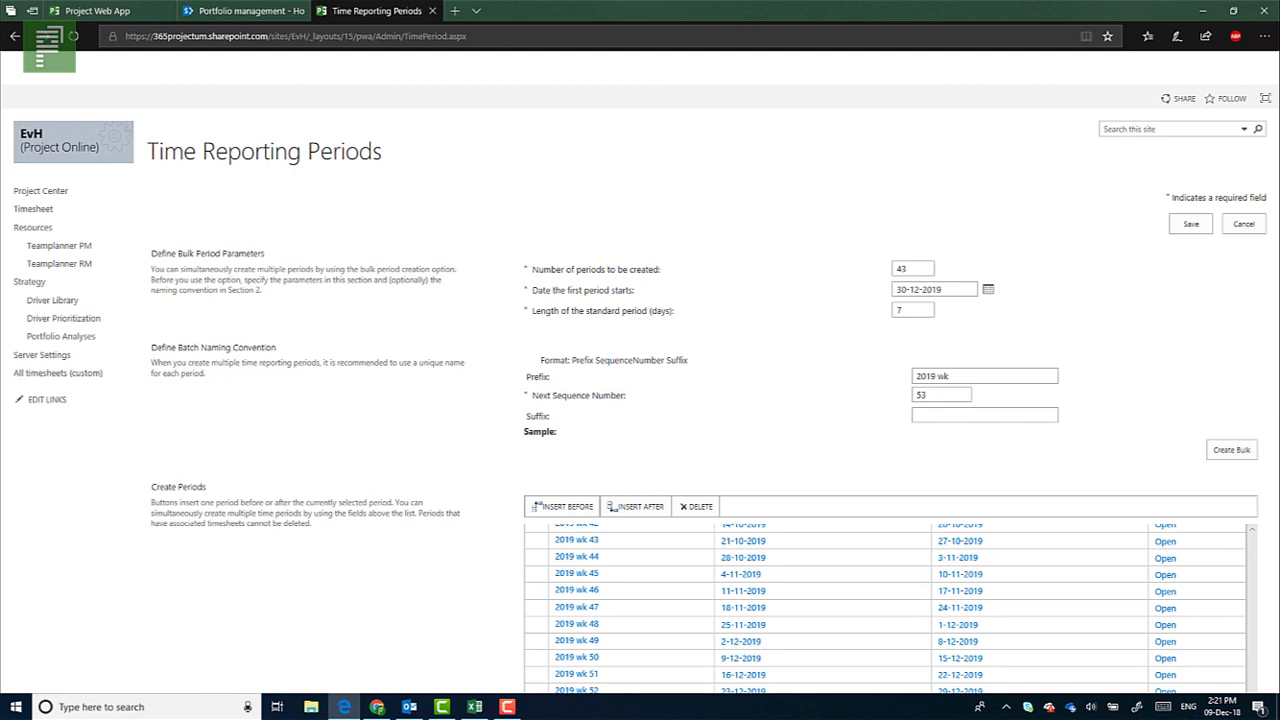
click(745, 689)
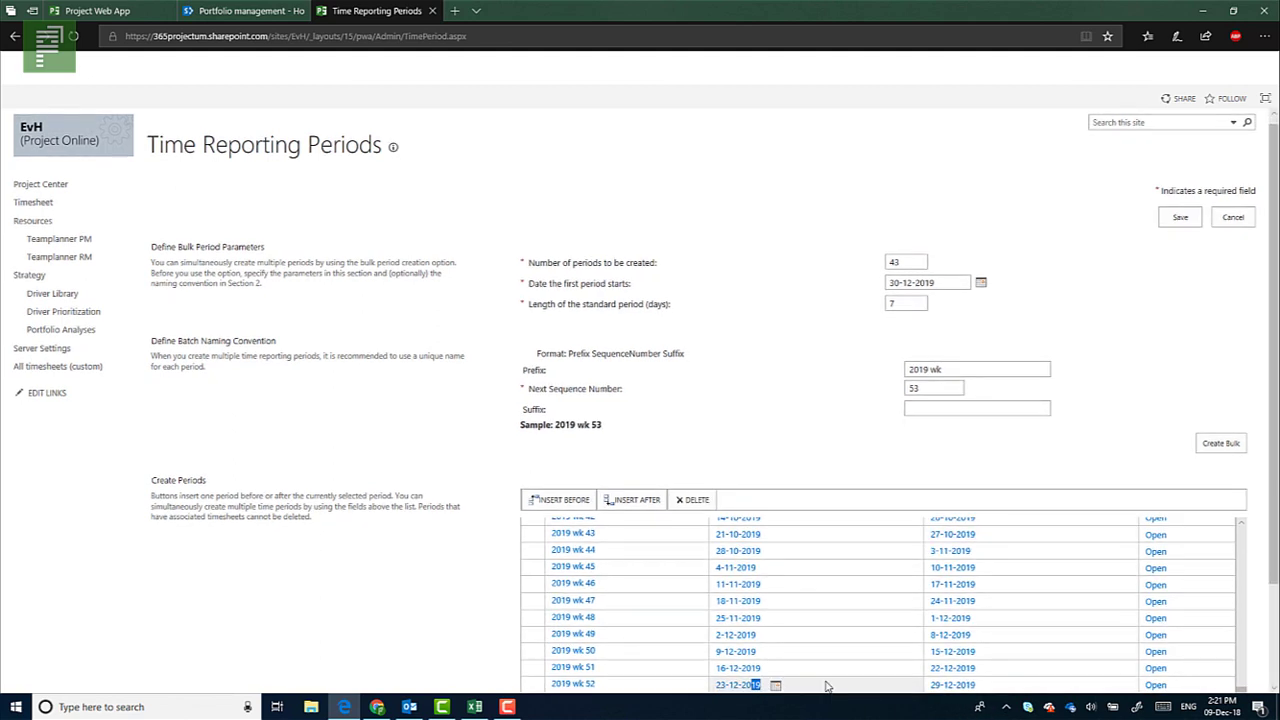
scroll(975, 667, down, 2)
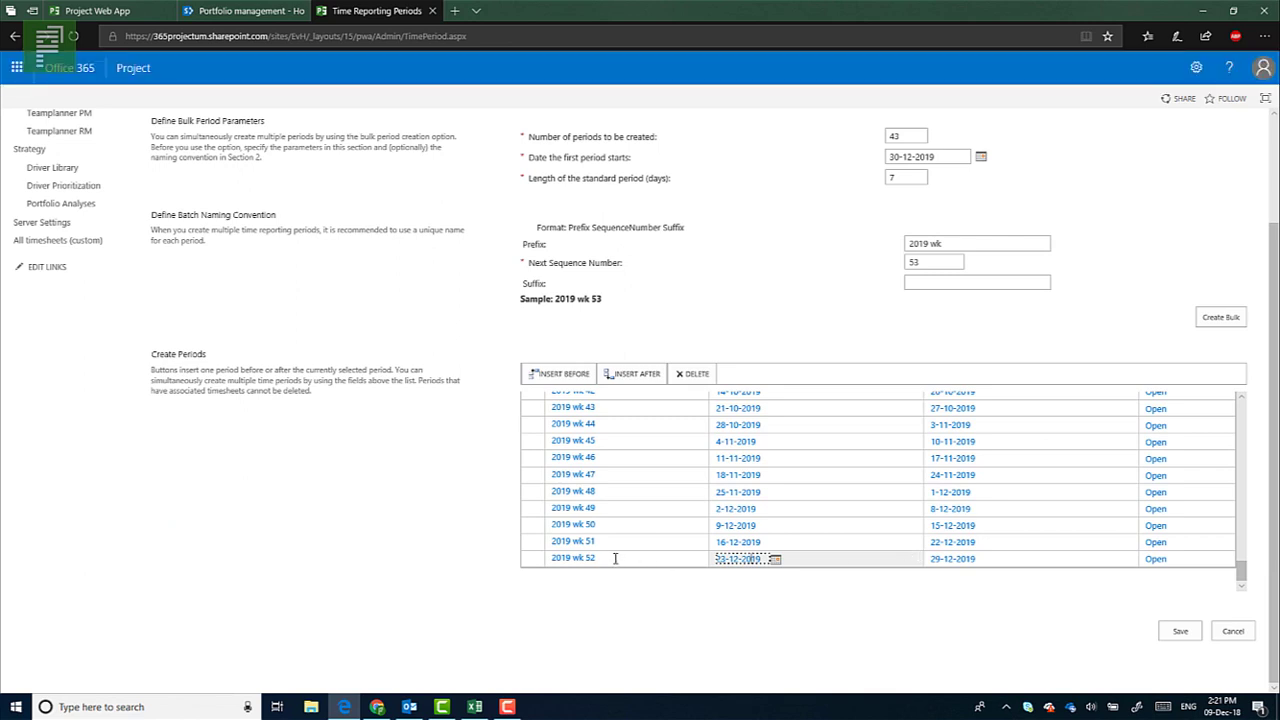
drag(567, 559, 597, 561)
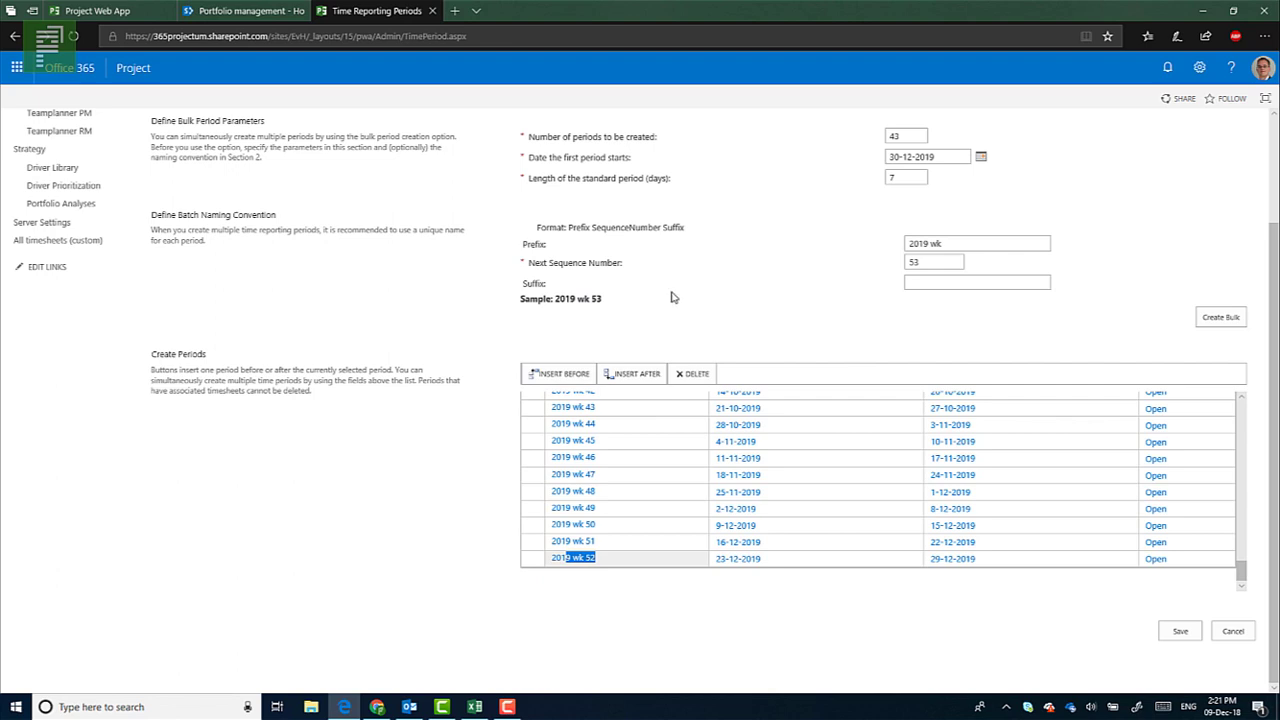
double_click(908, 140)
text(1)
click(1221, 319)
scroll(1249, 537, down, 5)
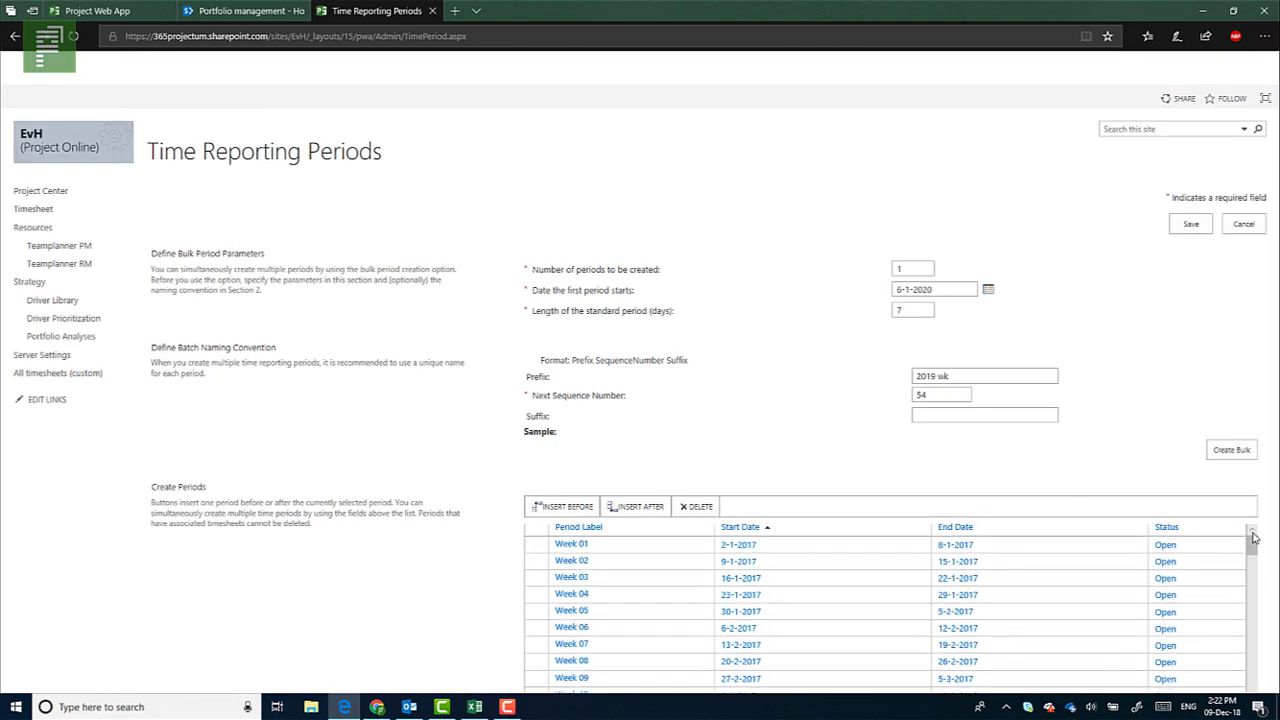
scroll(1232, 586, down, 20)
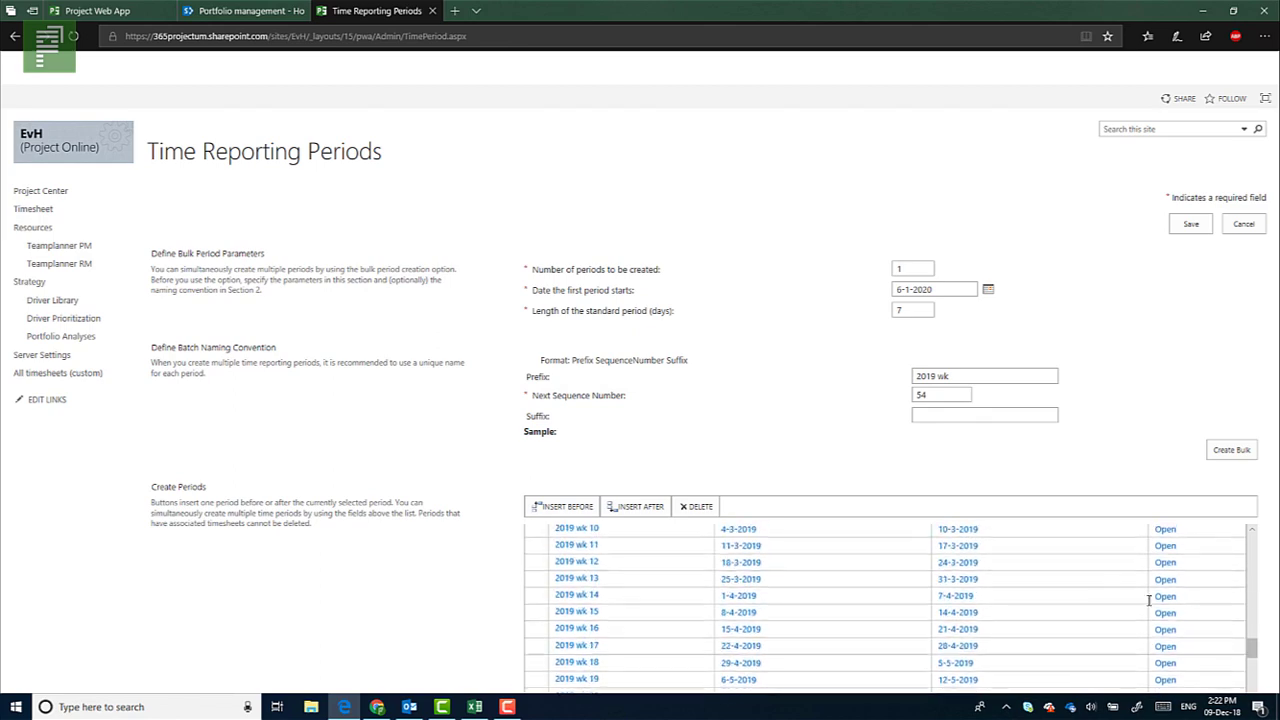
scroll(993, 645, down, 3)
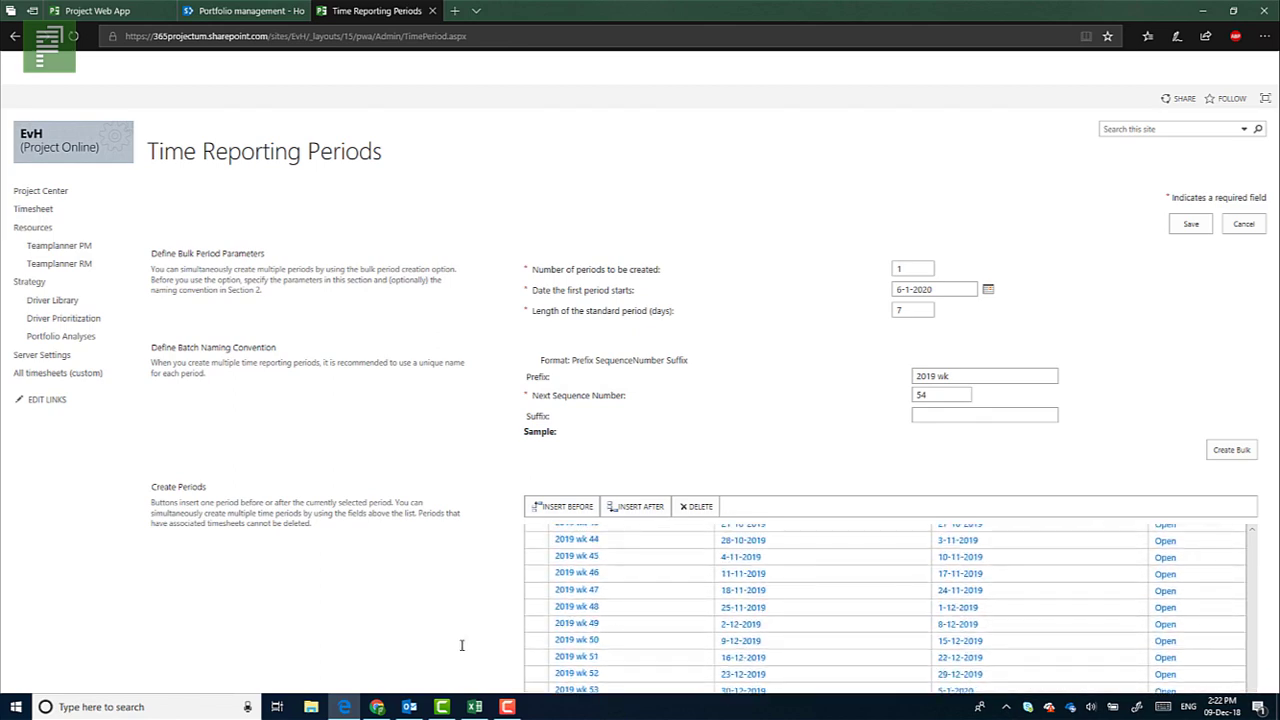
scroll(443, 646, down, 5)
scroll(669, 606, down, 2)
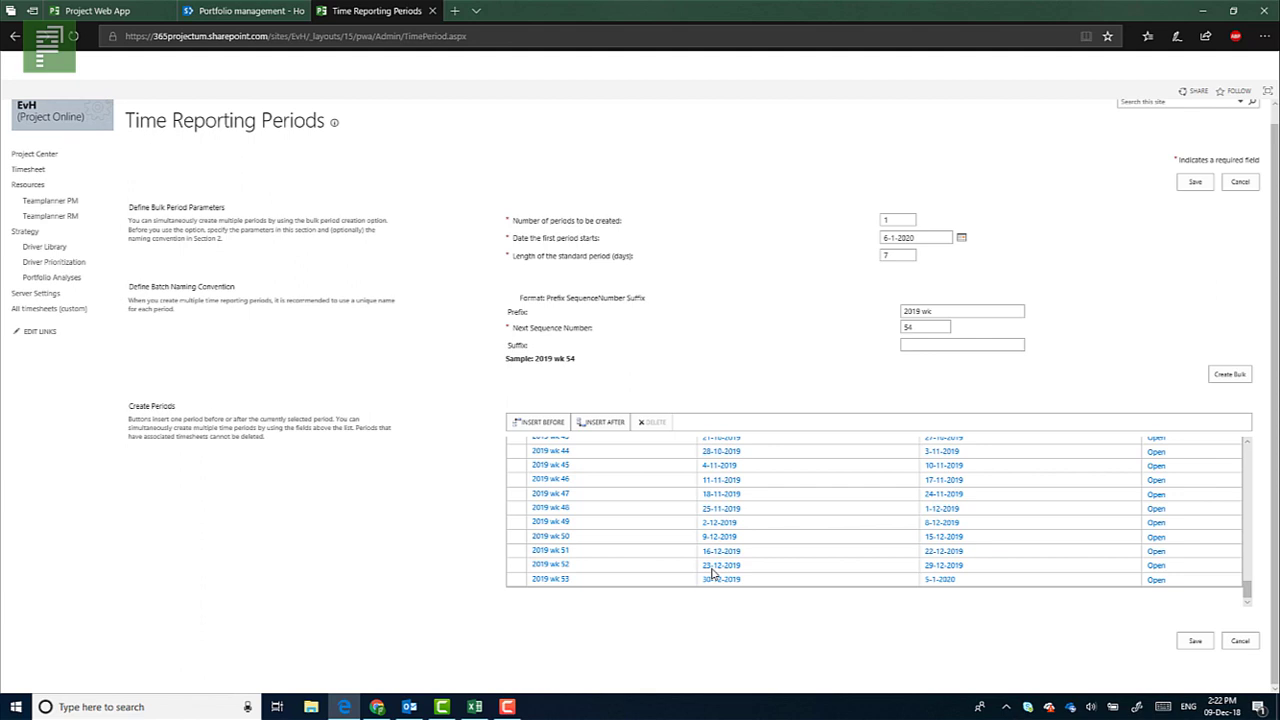
scroll(643, 595, up, 8)
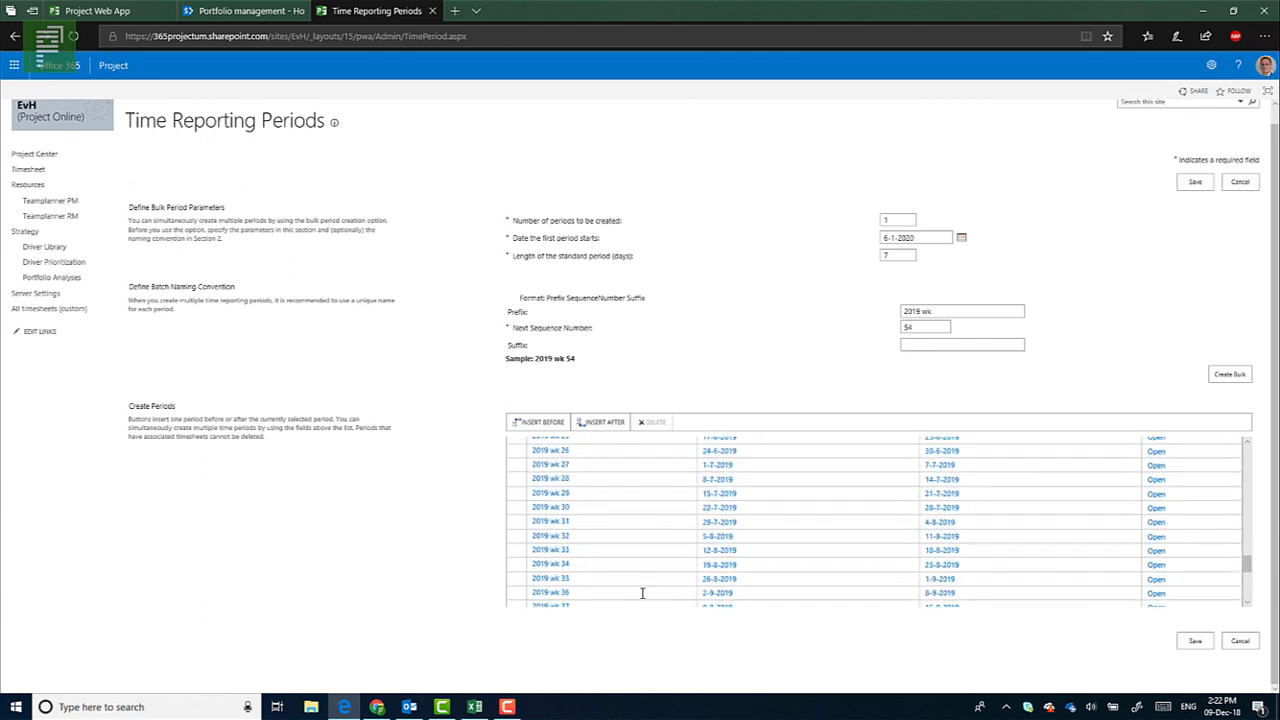
scroll(642, 591, up, 5)
scroll(642, 591, up, 3)
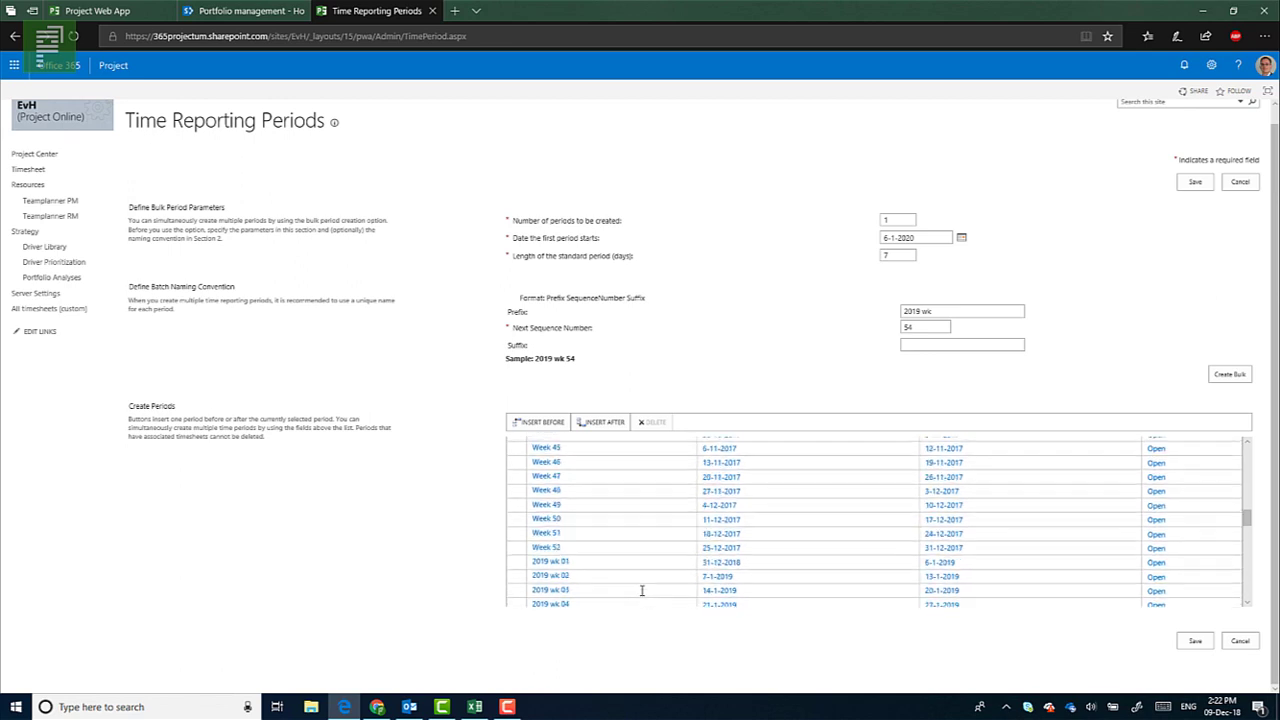
scroll(642, 591, down, 3)
scroll(636, 591, down, 1)
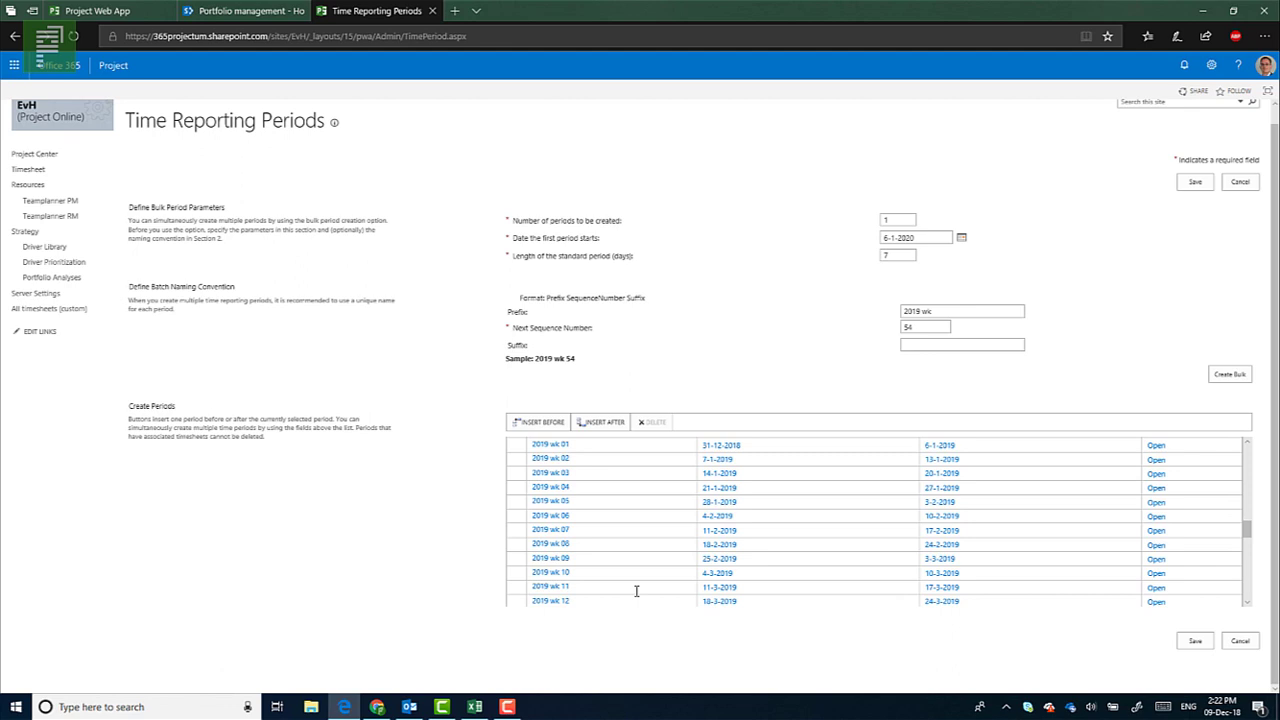
- Switch to the Excel workbook that compares expected, actual and zero-padded week label orders
click(475, 707)
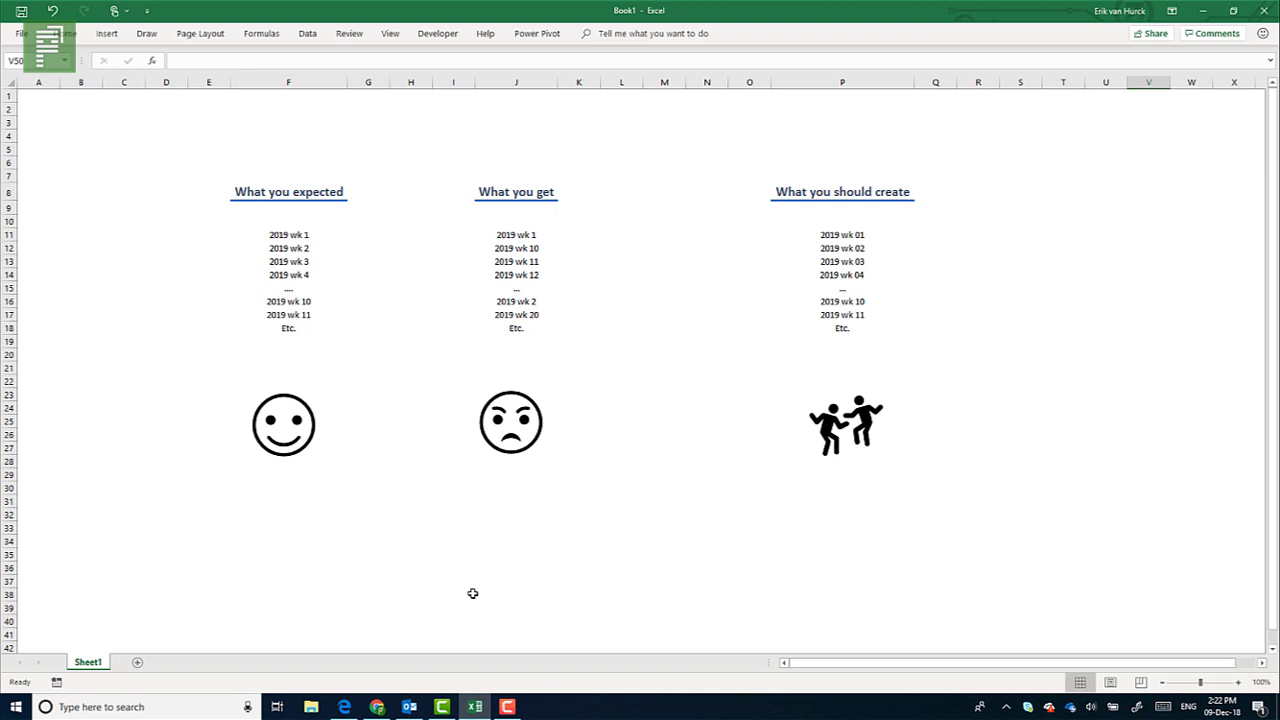